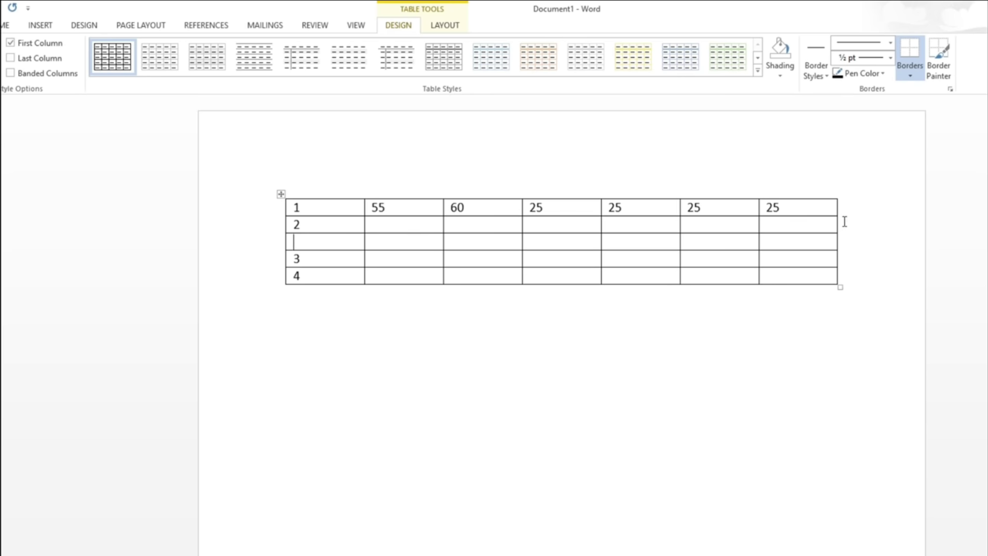
- Add another blank row below row 2, and undo both blank-row insertions there
key("Return")
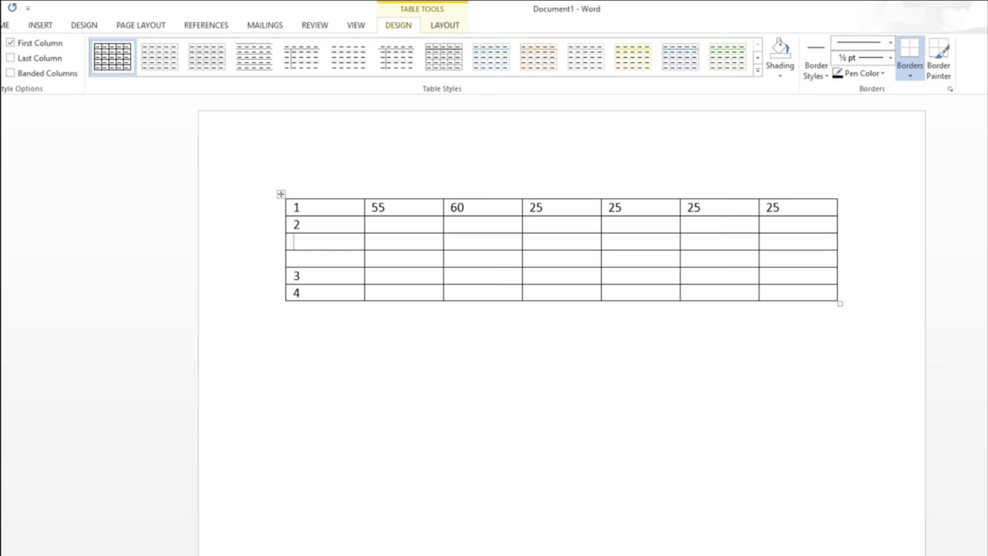
key("ctrl+z")
key("ctrl+z")
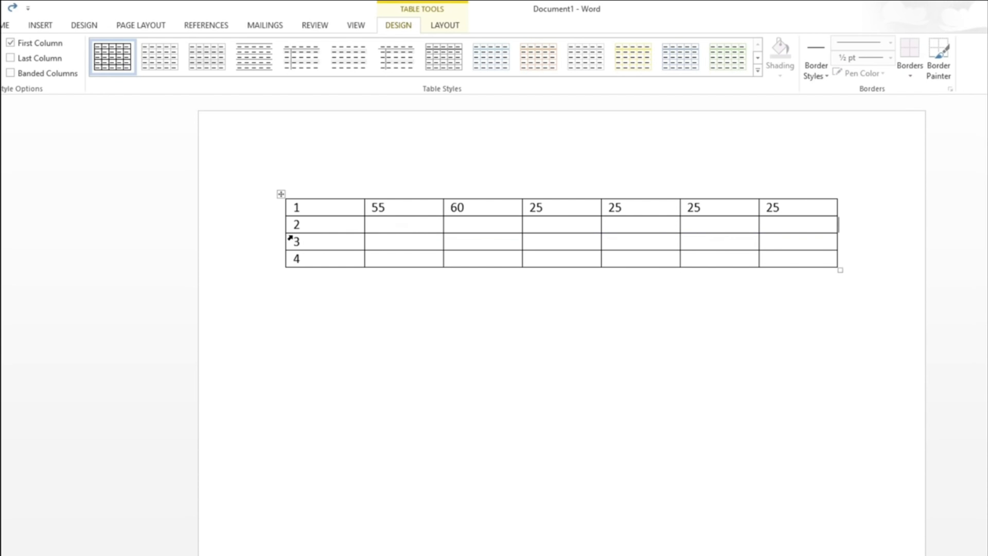
- Insert a blank row between rows 1 and 2, and undo the insertion
left_click(309, 236)
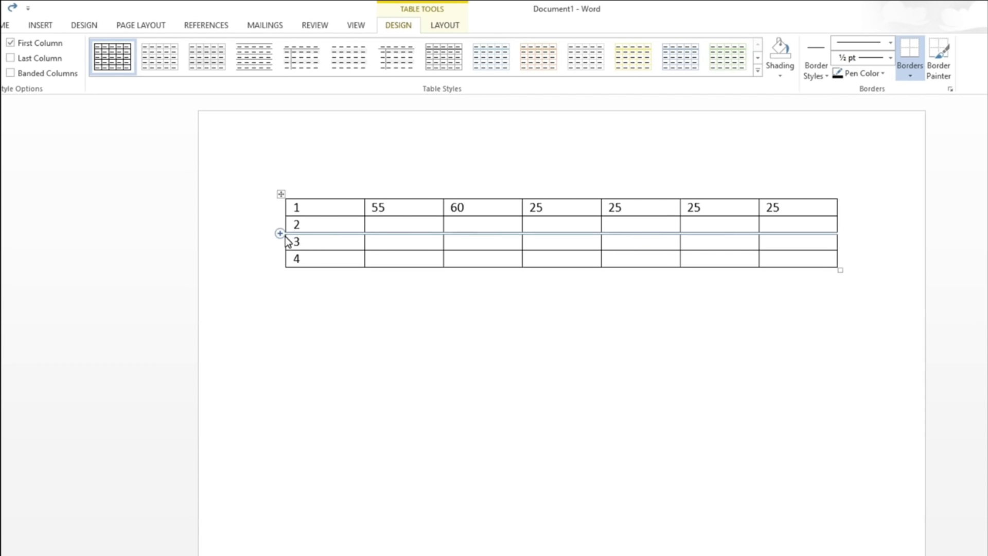
mouse_move(286, 220)
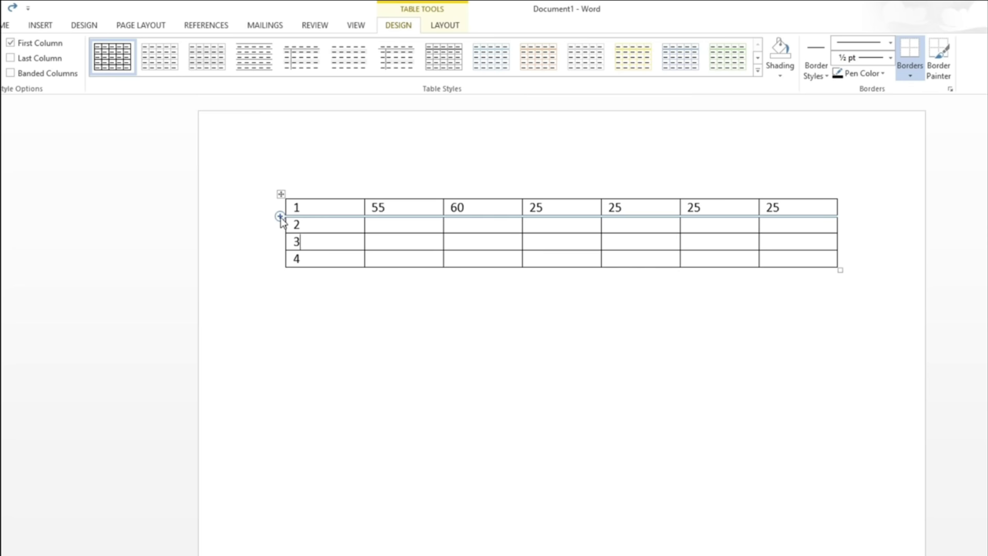
left_click(280, 217)
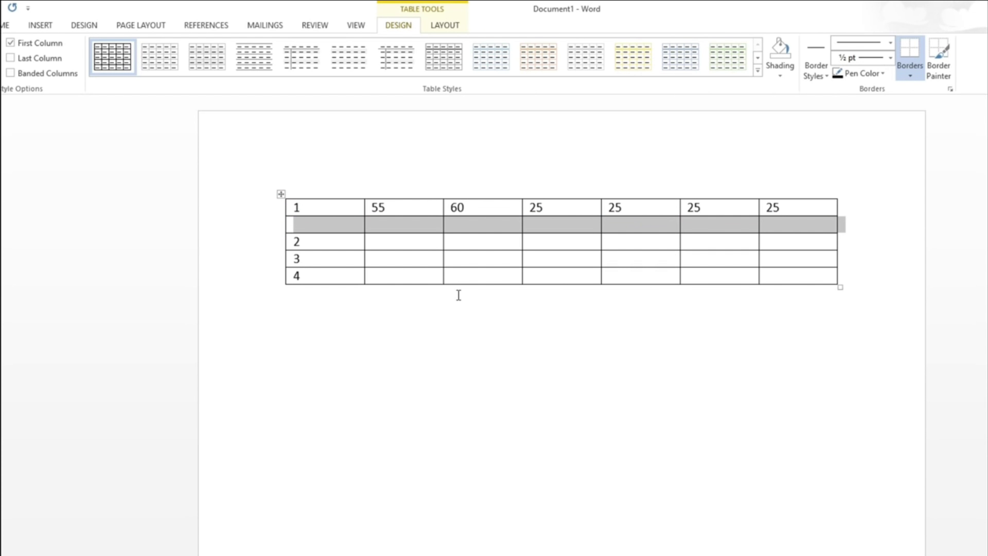
key("ctrl+z")
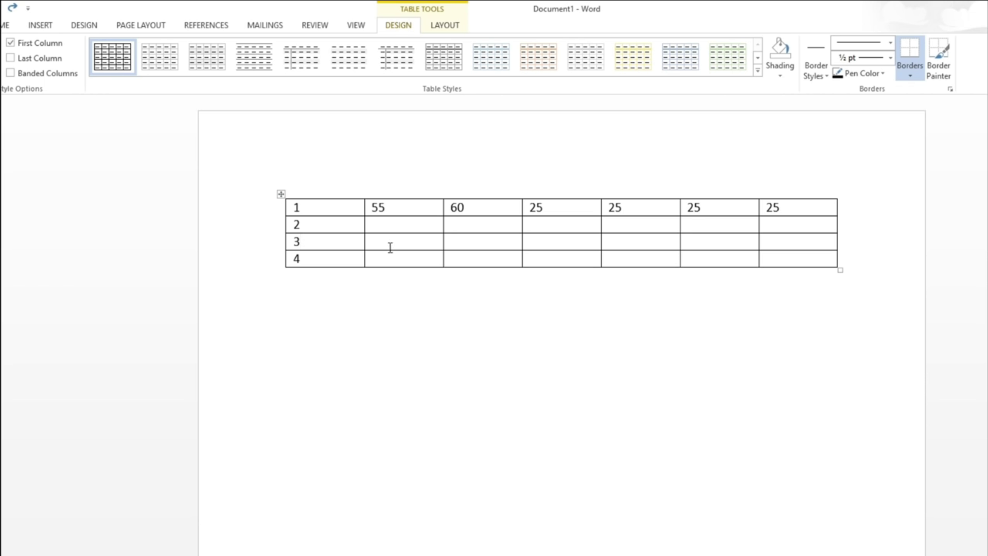
- Move rows 2 to 4 down to the end of the table, leaving three blank rows beneath row 1
left_click(291, 225)
left_click_drag(294, 224, 815, 265)
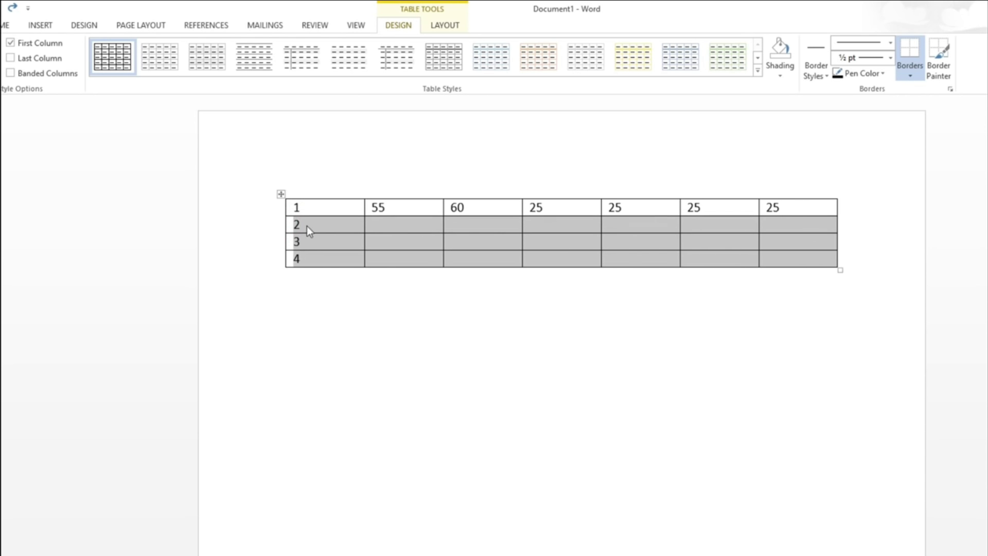
left_click_drag(306, 224, 308, 282)
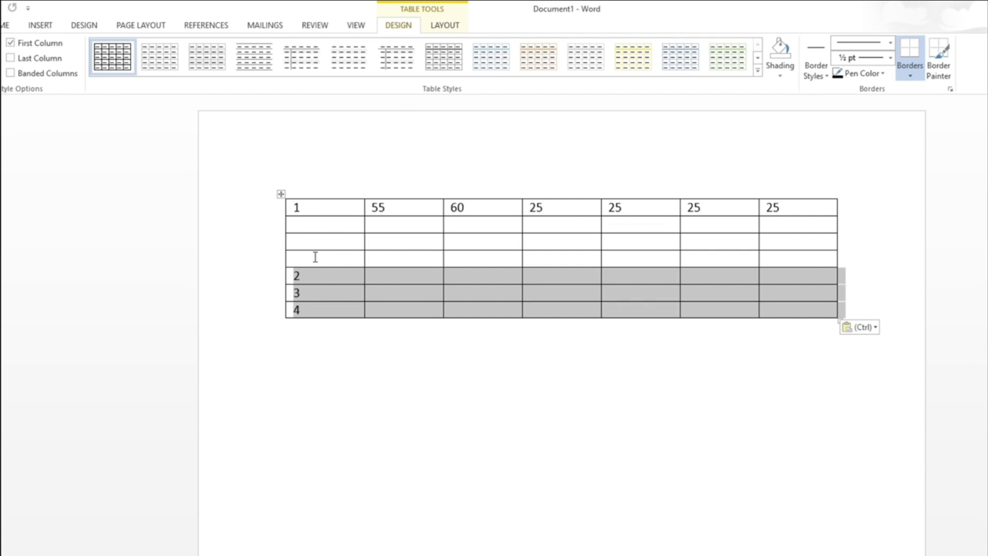
left_click(457, 346)
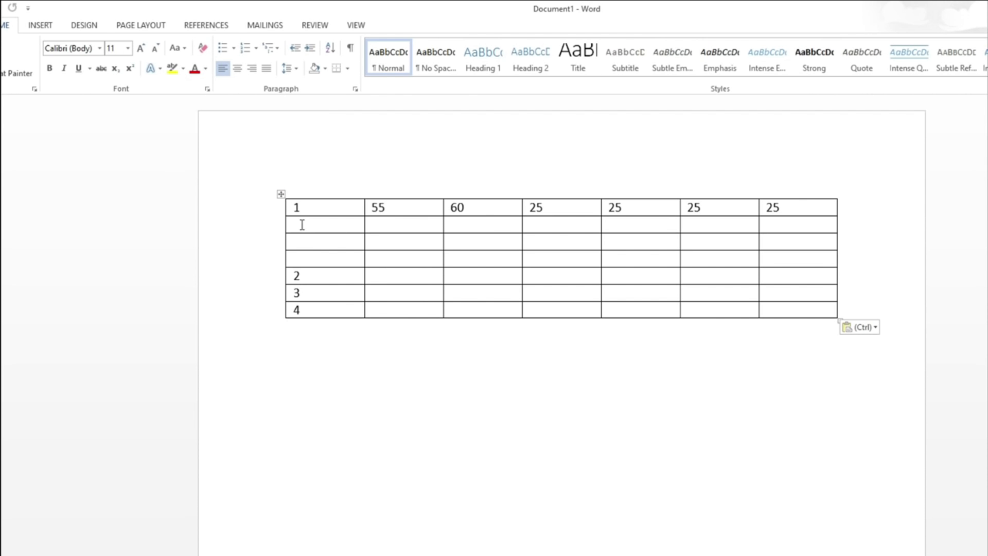
- Number the three blank rows 2, 3 and 4 in the first column
left_click(301, 224)
type("2")
key("Down")
type("3")
key("Down")
type("4")
key("Down")
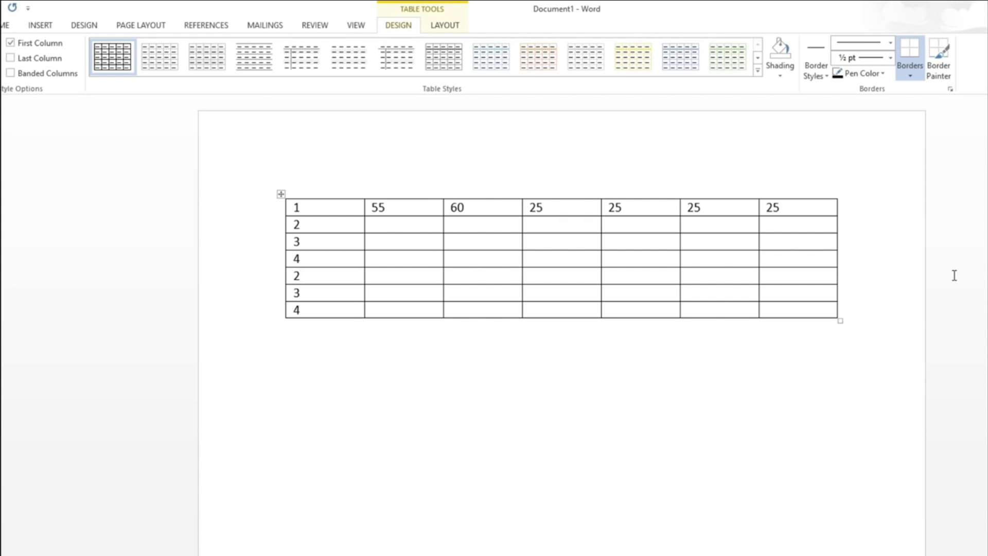
- Renumber the last three rows of the table as 5, 6 and 7
key("BackSpace")
type("5")
key("Down")
key("BackSpace")
type("6")
key("Down")
key("BackSpace")
type("7")
- Split the table above row 4 so that rows 4 to 7 form a separate table
left_click_drag(295, 259, 810, 307)
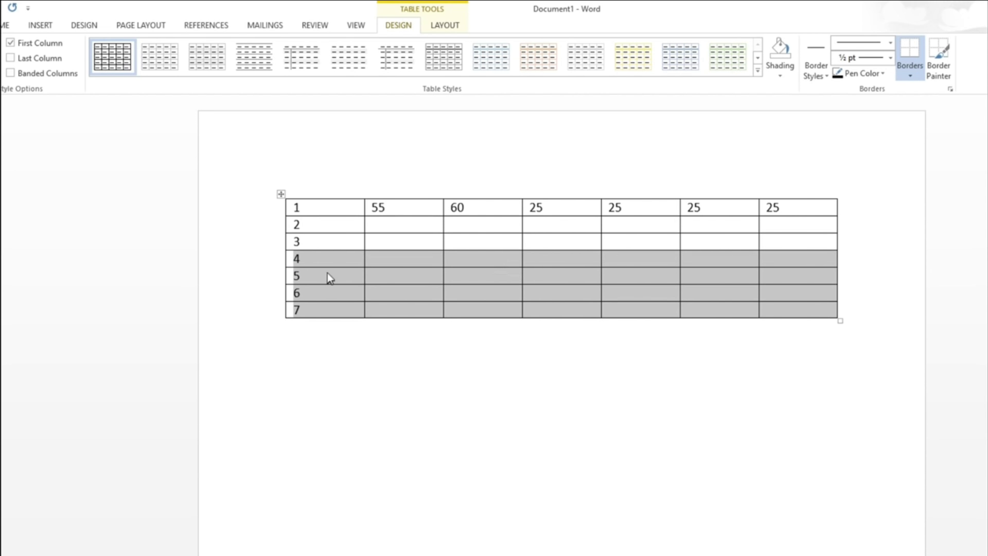
left_click(326, 242)
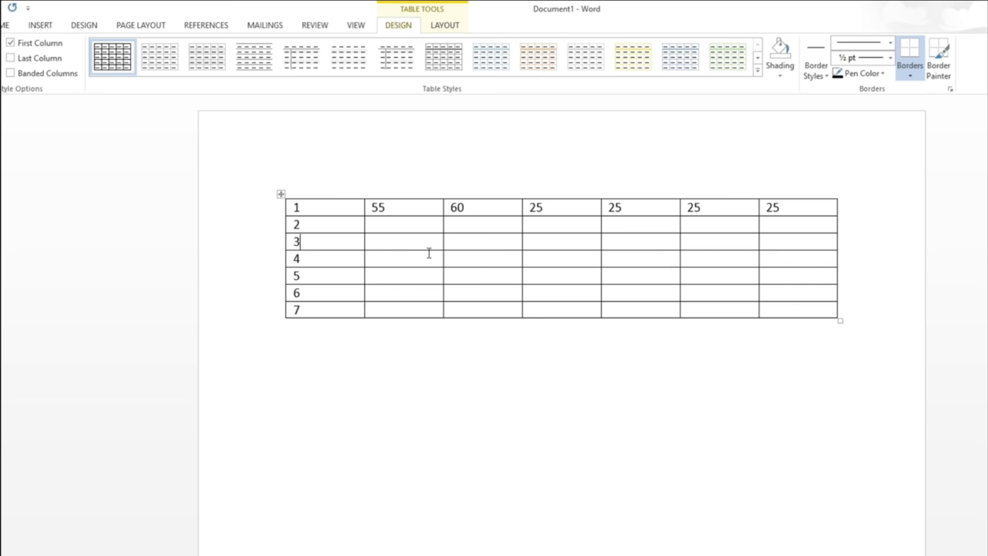
left_click(297, 258)
left_click_drag(359, 264, 800, 309)
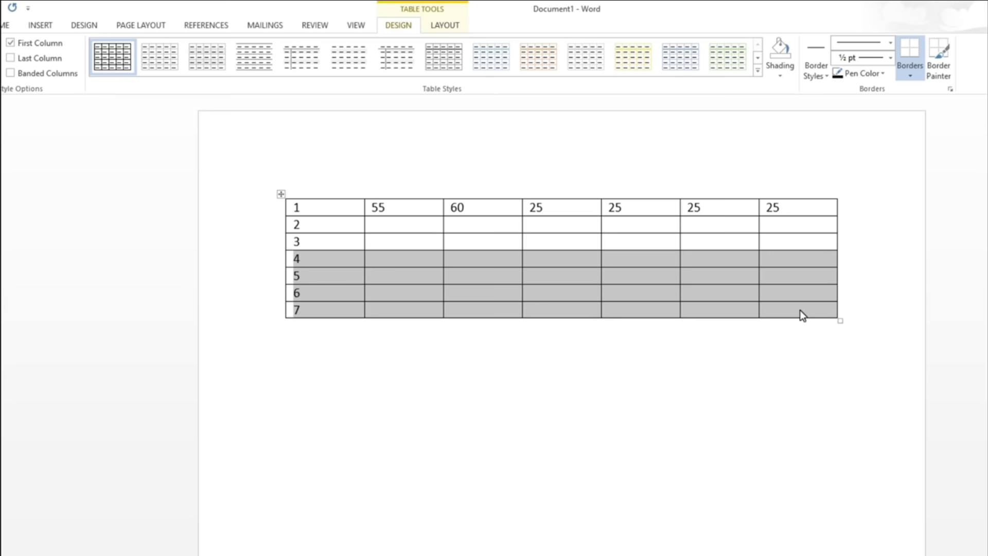
key("ctrl+shift+Return")
key("ctrl+shift+Return")
key("ctrl+shift+Return")
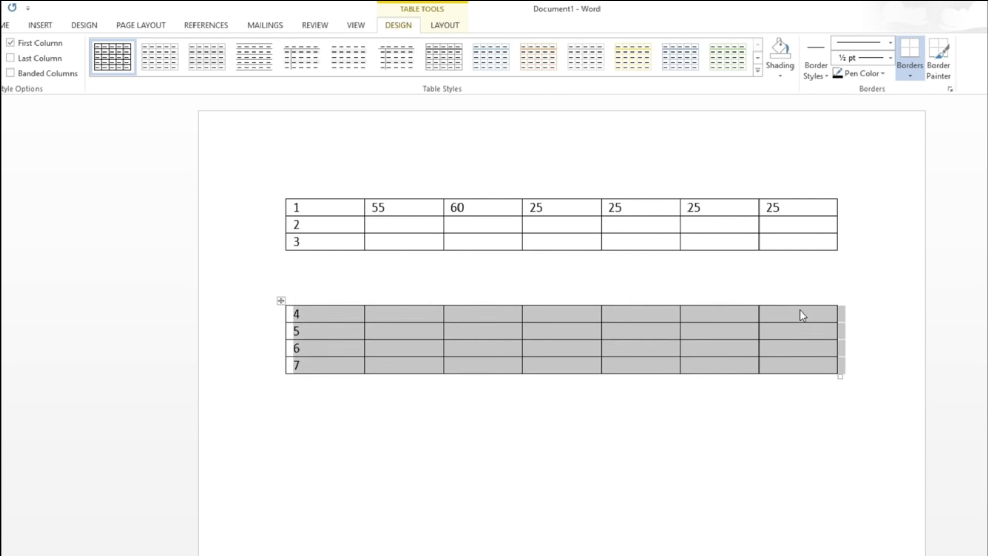
- Move row 4 from the lower table up to the end of the upper table
key("alt+shift+Up")
key("alt+shift+Up")
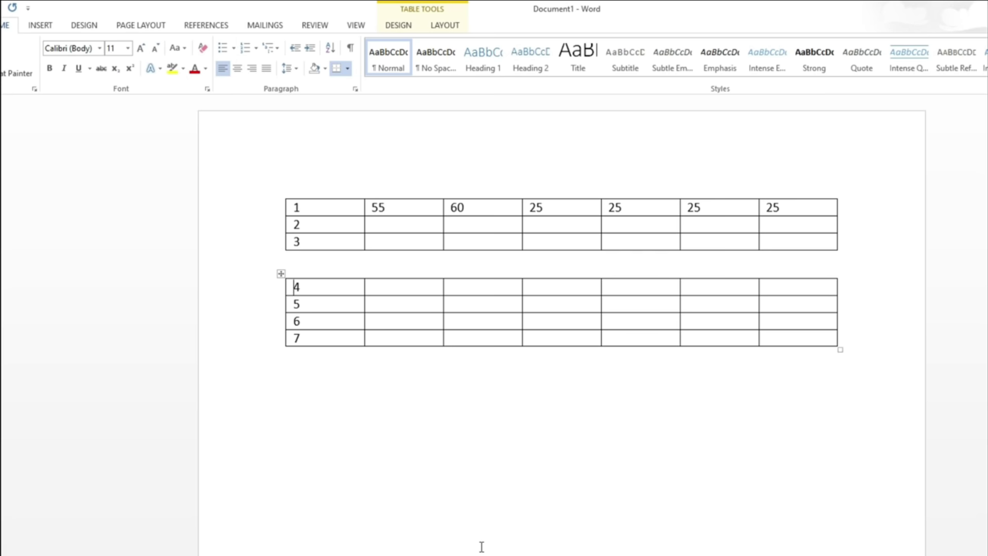
key("alt+shift+Up")
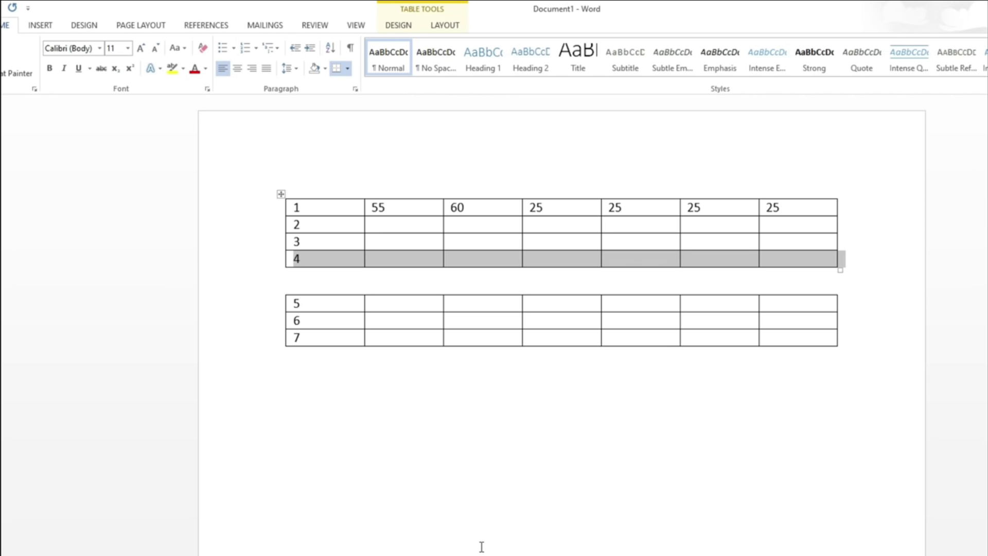
- Select rows 3 and 4 entirely and move them down to the start of the lower table
key("Up")
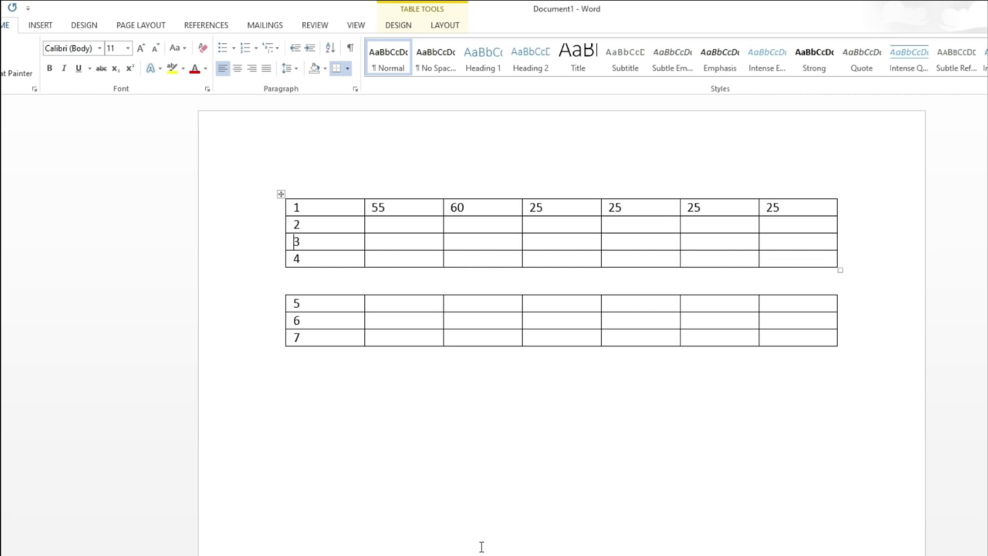
key("shift+Down")
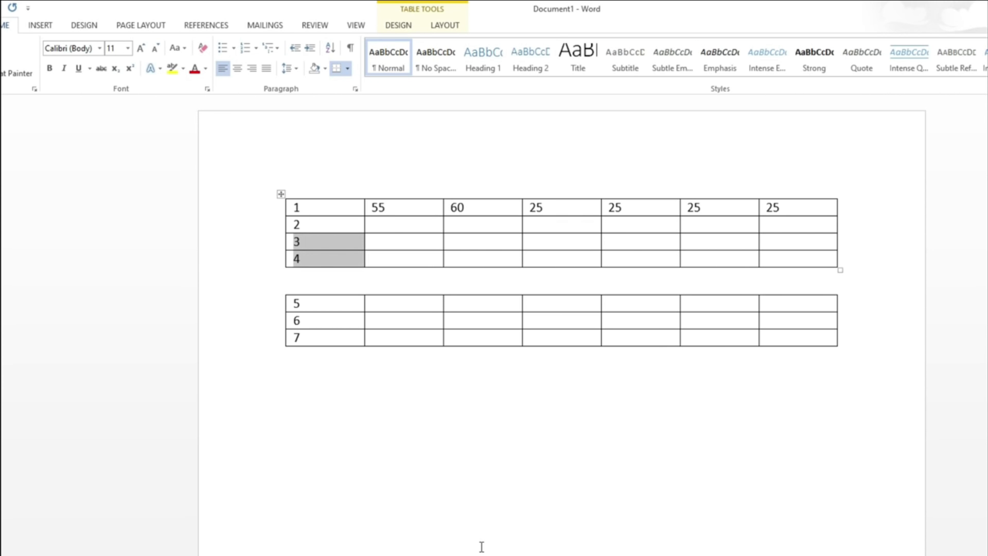
key("shift+End")
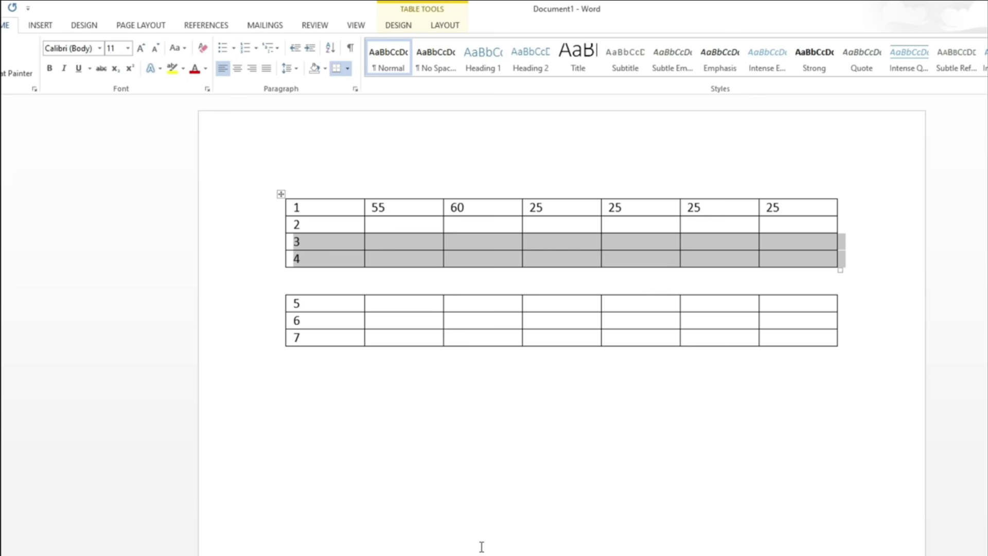
key("alt+shift+Down")
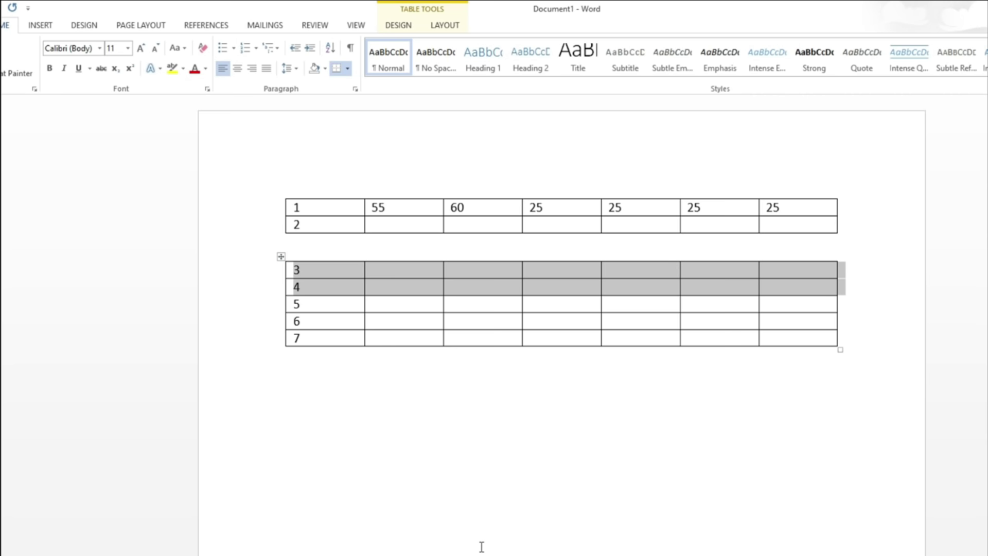
- Rejoin the two tables by deleting the empty paragraph between rows 2 and 3
left_click(481, 547)
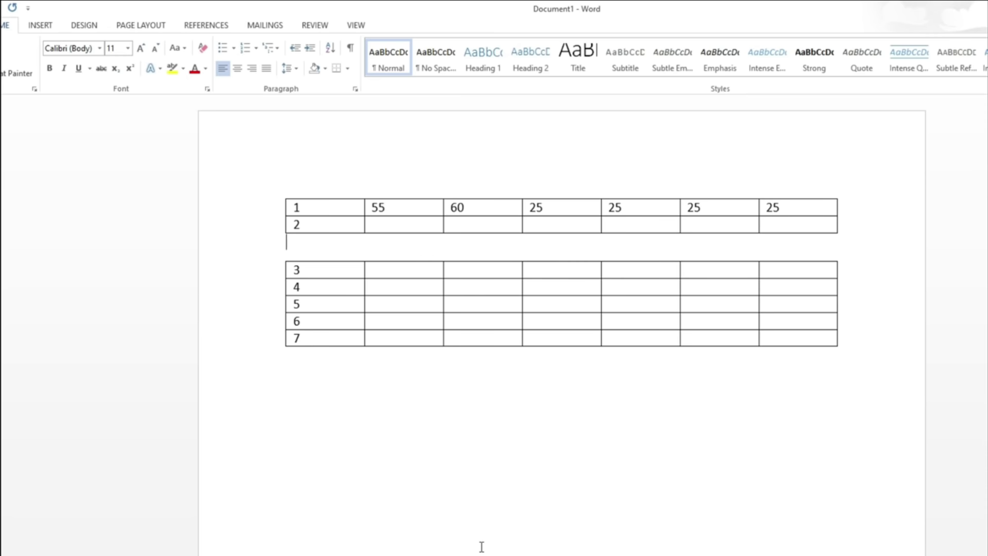
key("Delete")
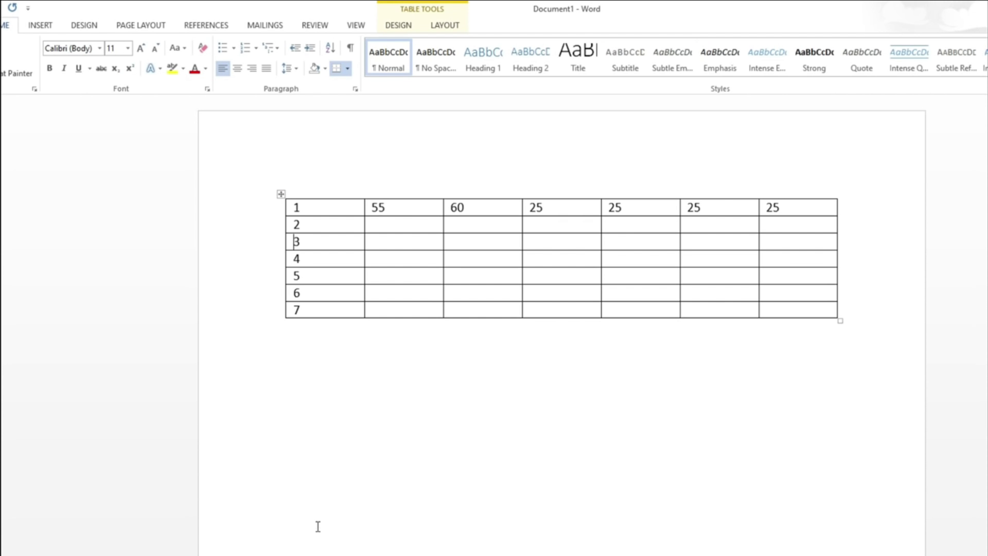
key("ctrl+z")
key("ctrl+z")
key("ctrl+z")
- Narrow the numbering column, widen the column containing 55, and shift the borders of the columns after it
left_click_drag(364, 241, 315, 251)
left_click_drag(442, 243, 494, 245)
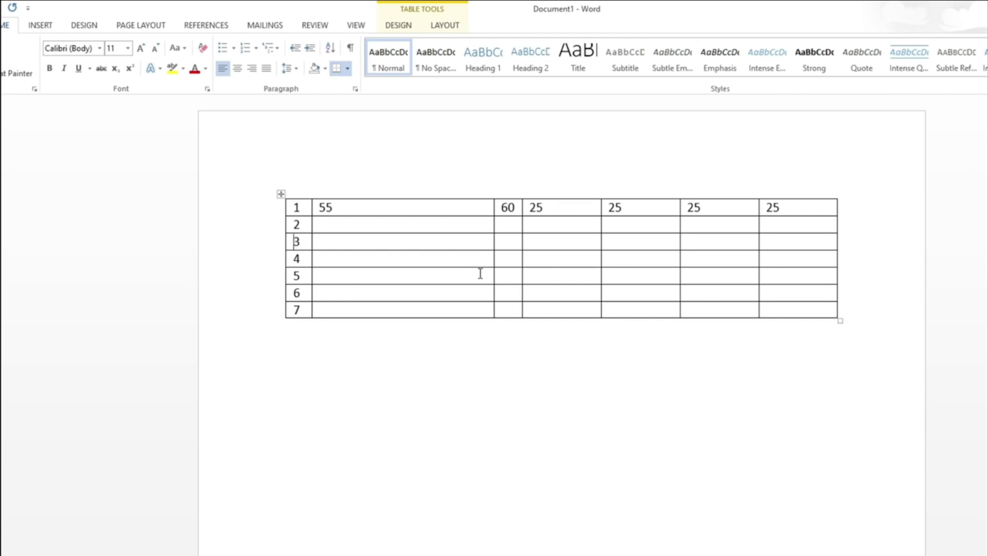
left_click_drag(522, 227, 693, 226)
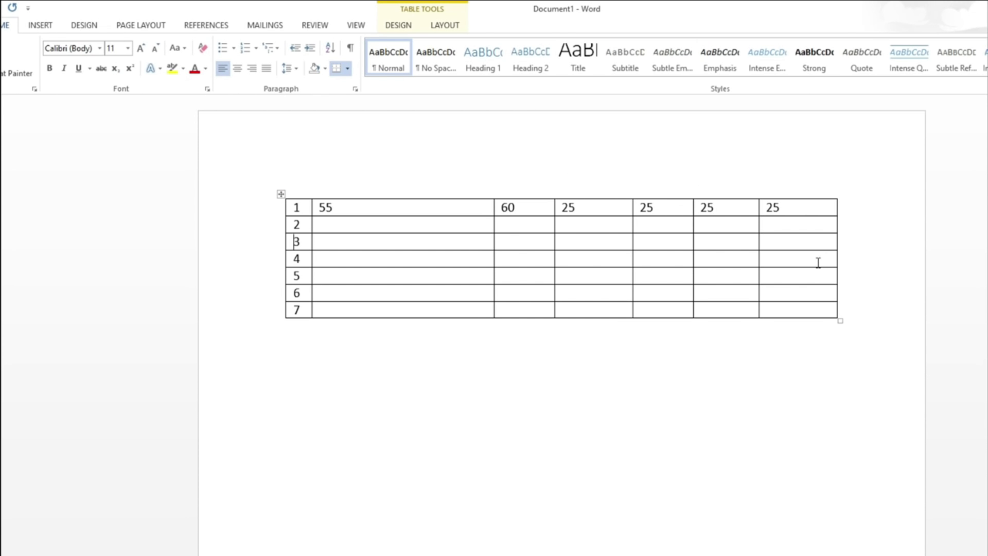
- Distribute the last five columns evenly, from the column containing 60 to the table's final column
left_click_drag(503, 208, 806, 303)
right_click(718, 225)
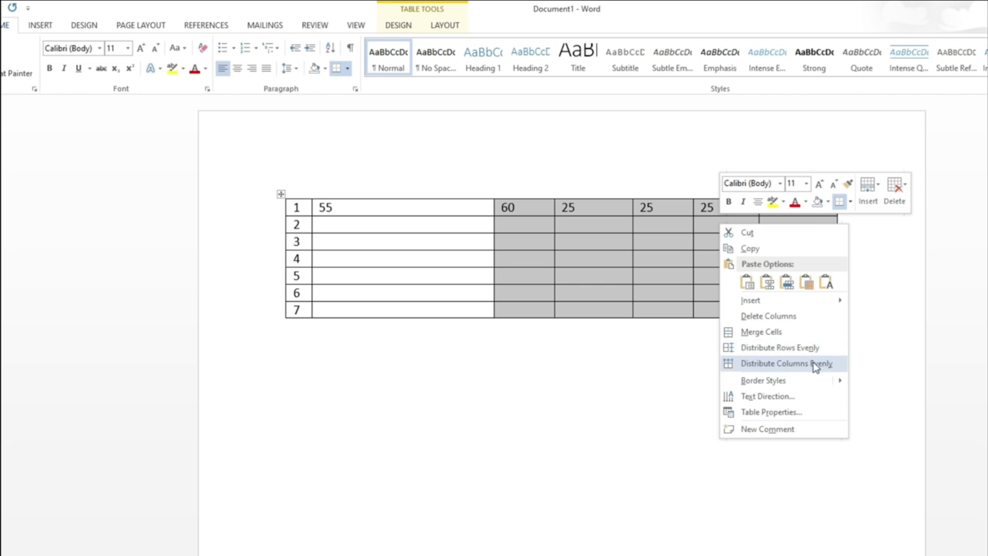
left_click(787, 364)
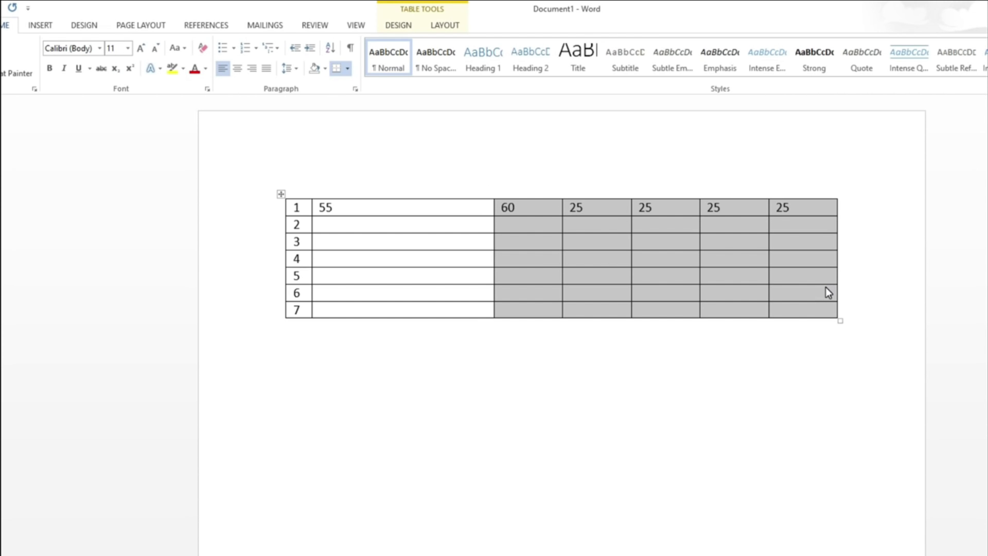
left_click(723, 368)
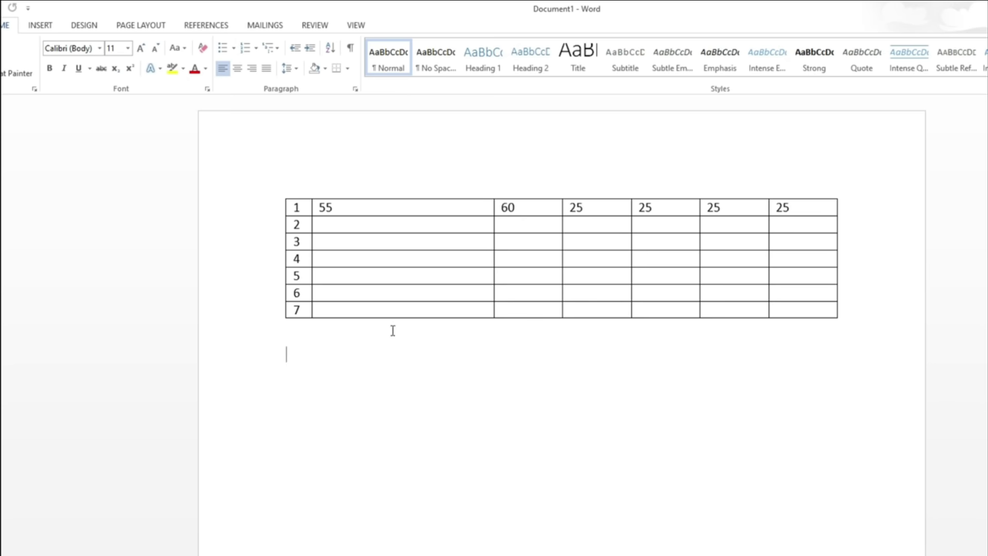
- Stretch row 7 to a much greater height, and distribute all seven rows evenly
left_click_drag(398, 317, 389, 389)
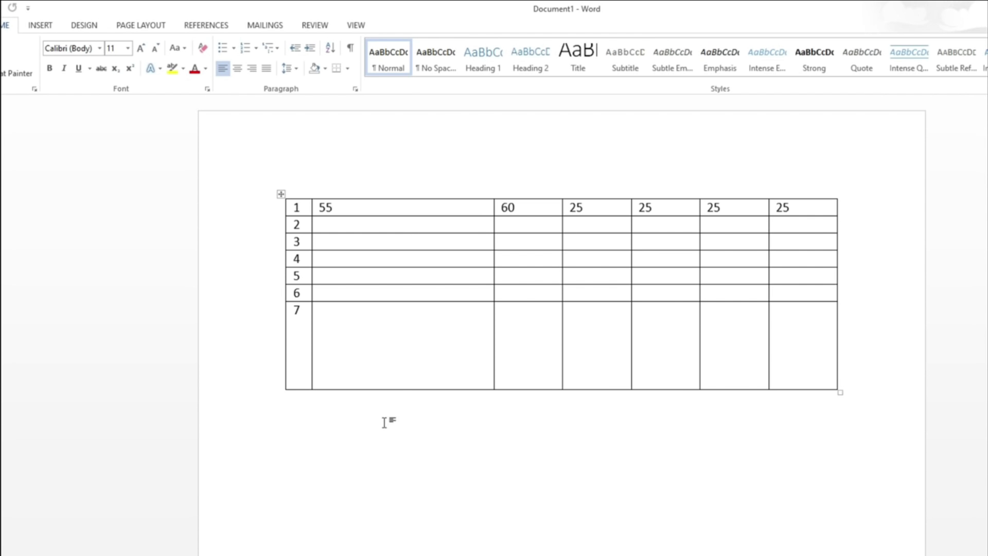
left_click_drag(300, 210, 798, 369)
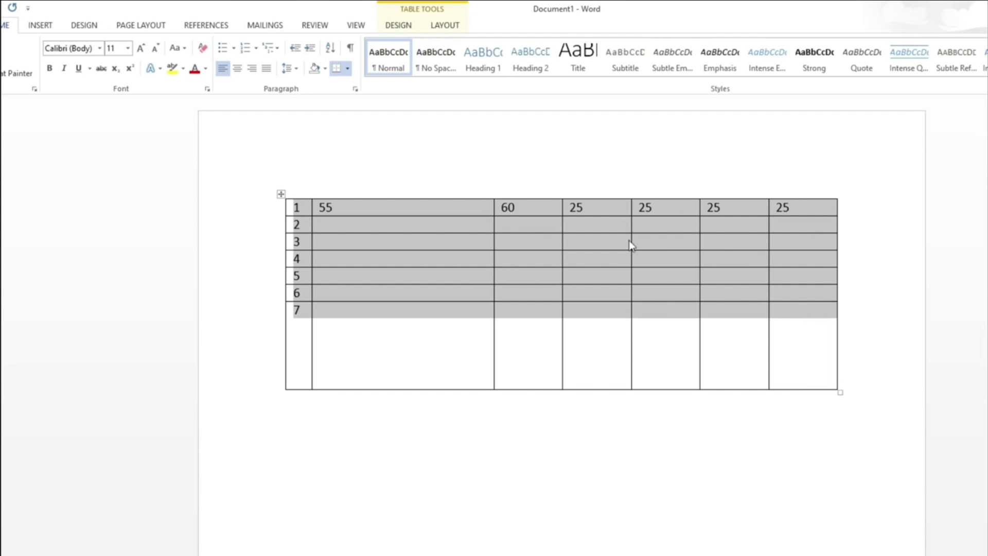
right_click(396, 220)
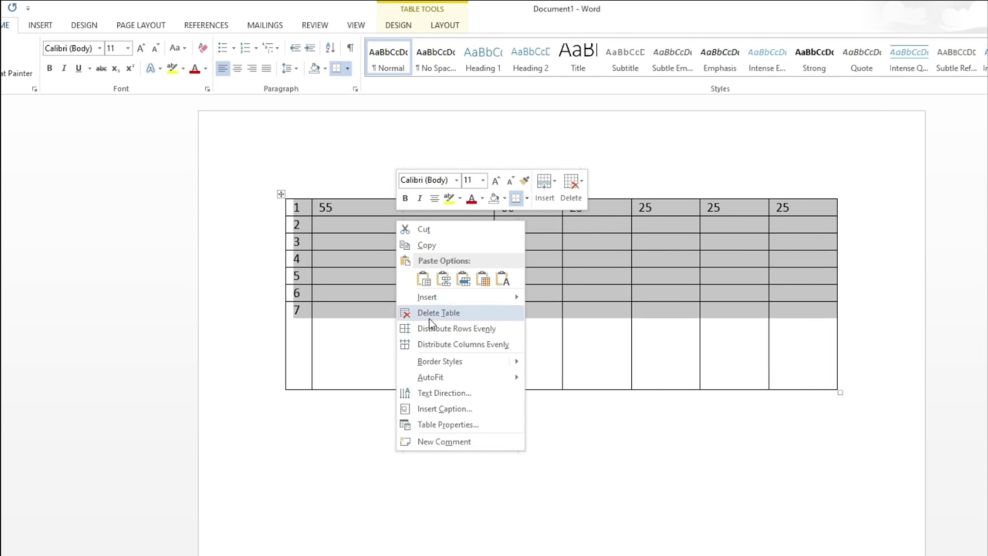
left_click(483, 335)
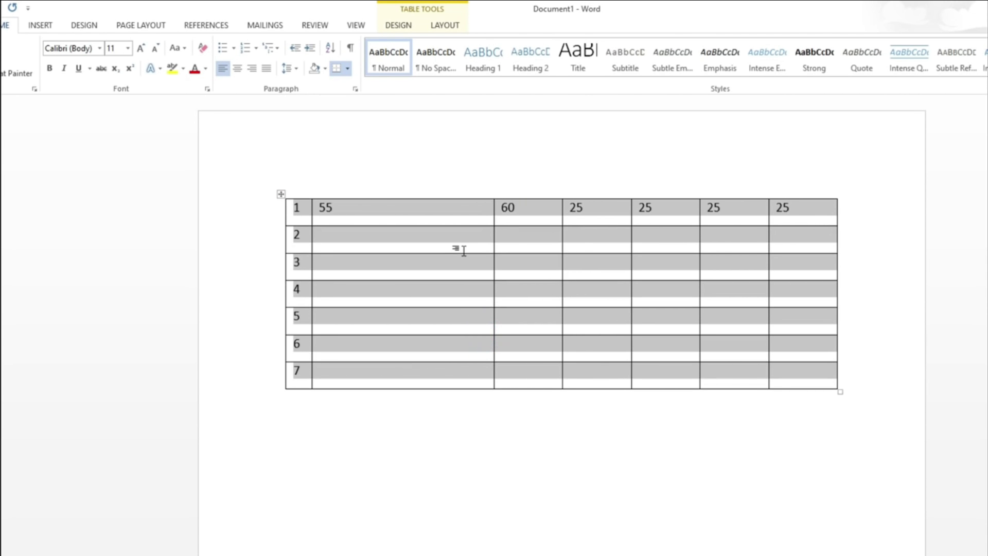
left_click(464, 246)
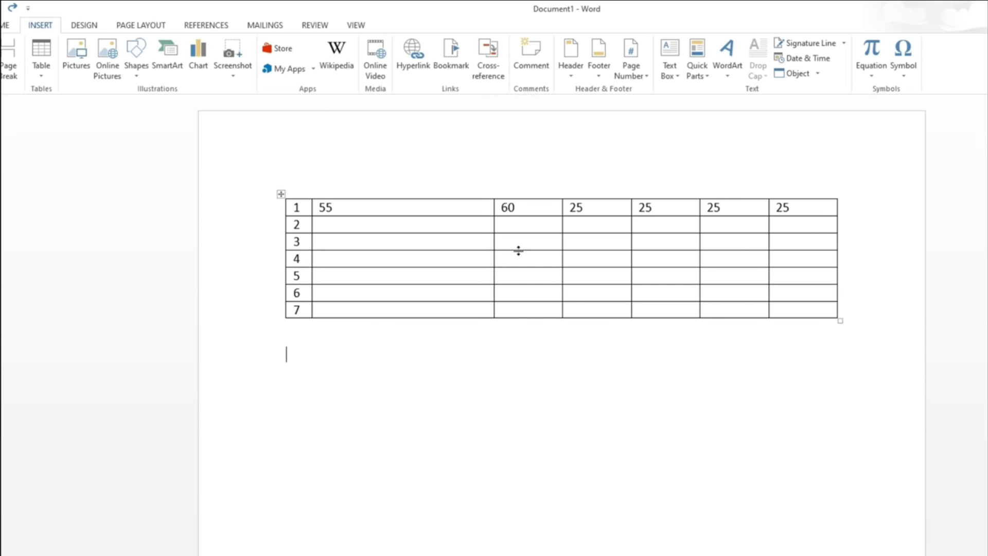
- Merge the cells containing 55 and 60 in the first row
left_click_drag(330, 207, 539, 210)
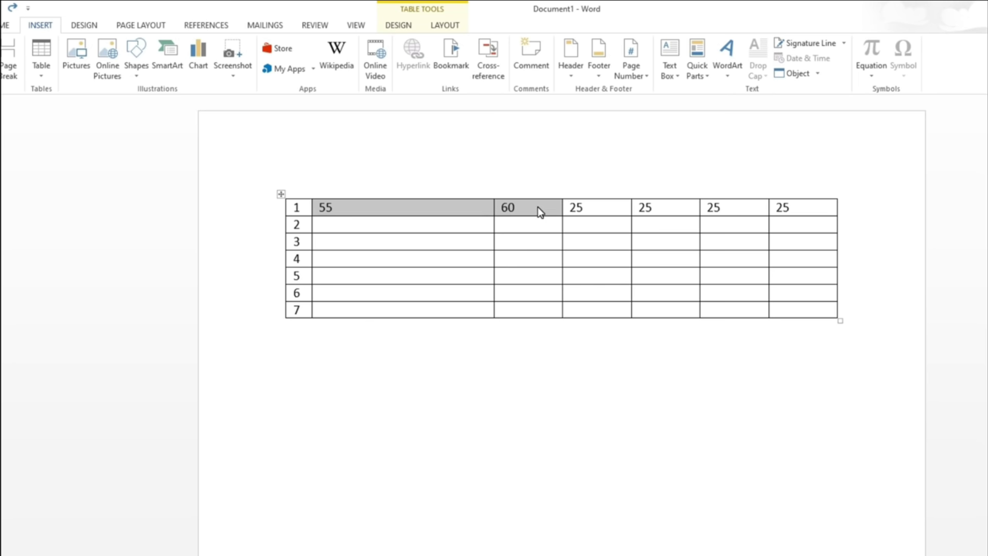
right_click(539, 211)
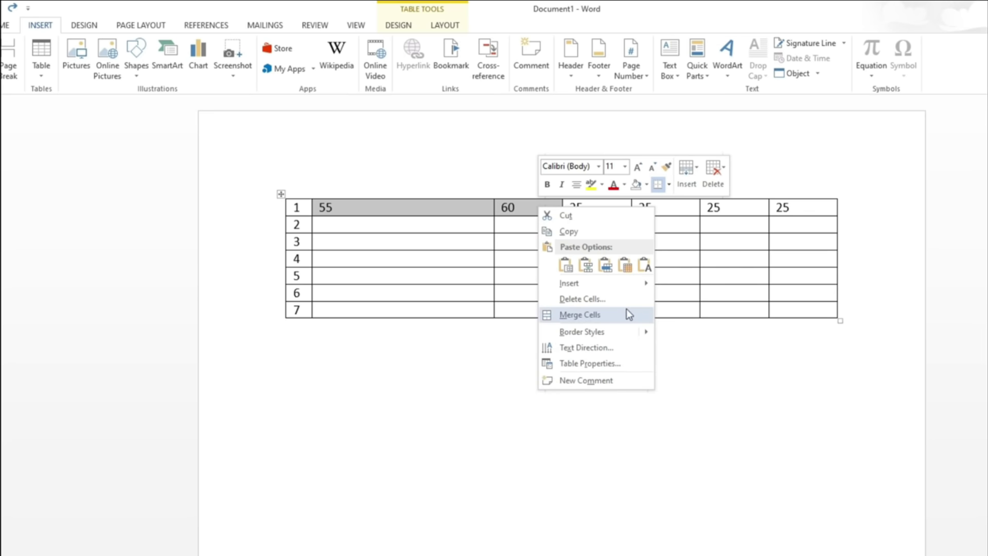
left_click(598, 317)
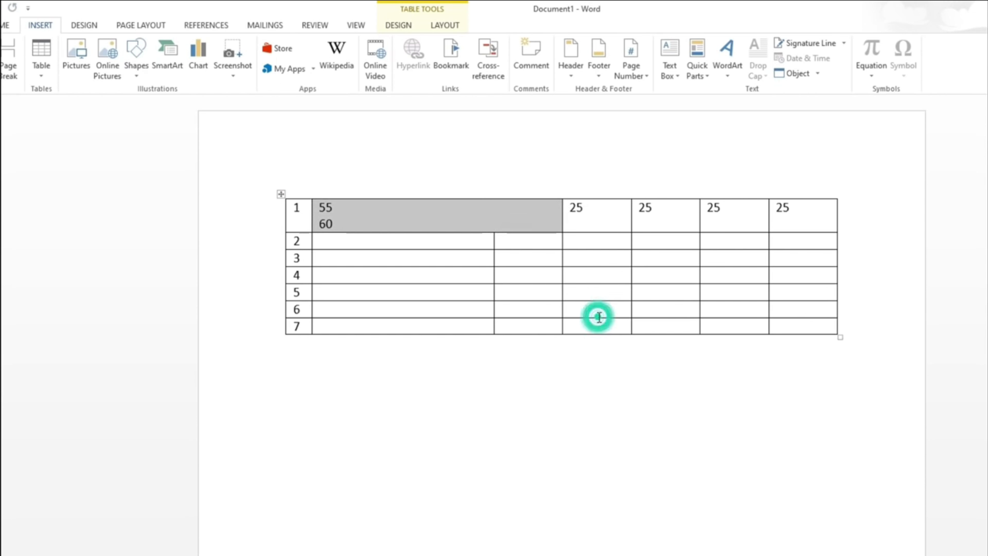
left_click(426, 218)
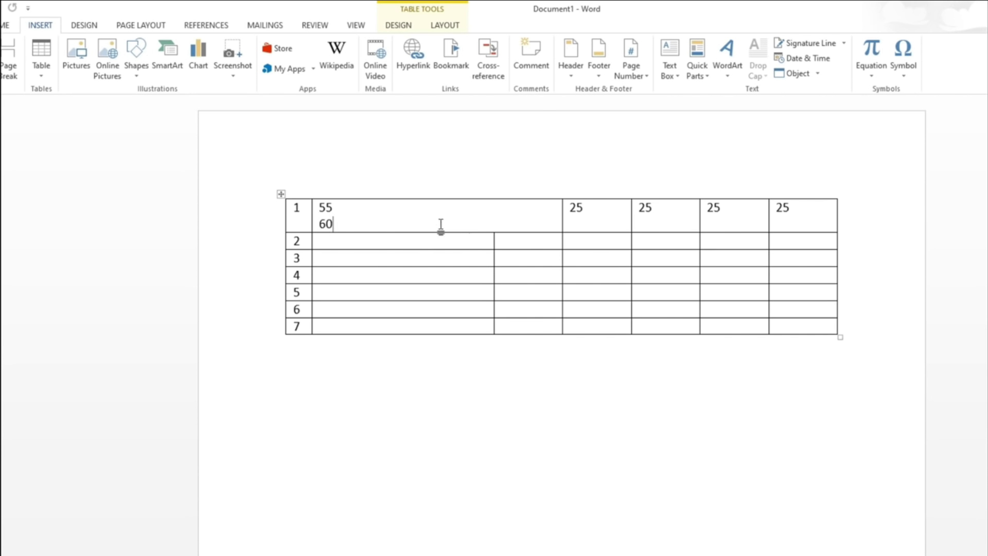
- Draw a vertical border through the merged cell at about 5.25 cm, in line with the column border below, and stop drawing
left_click(36, 66)
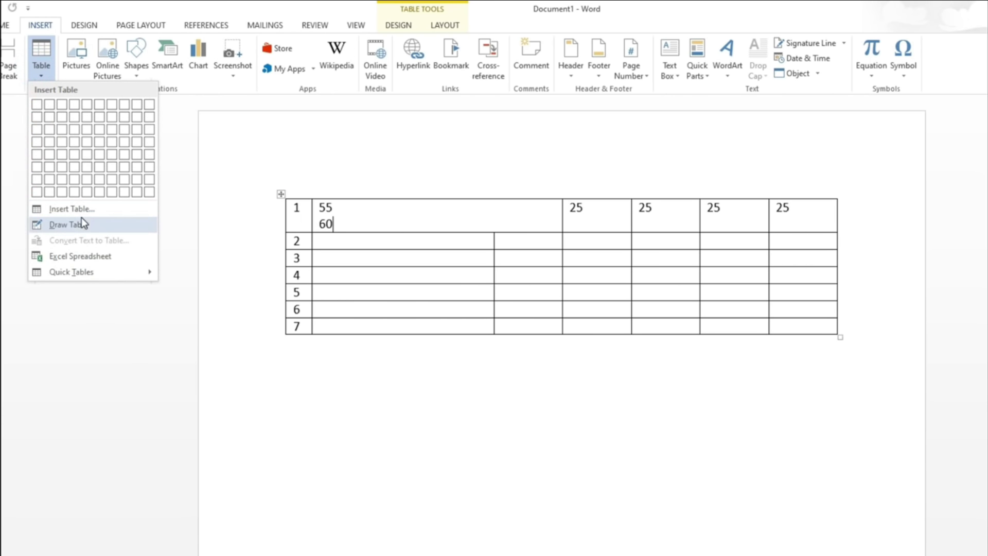
left_click(119, 225)
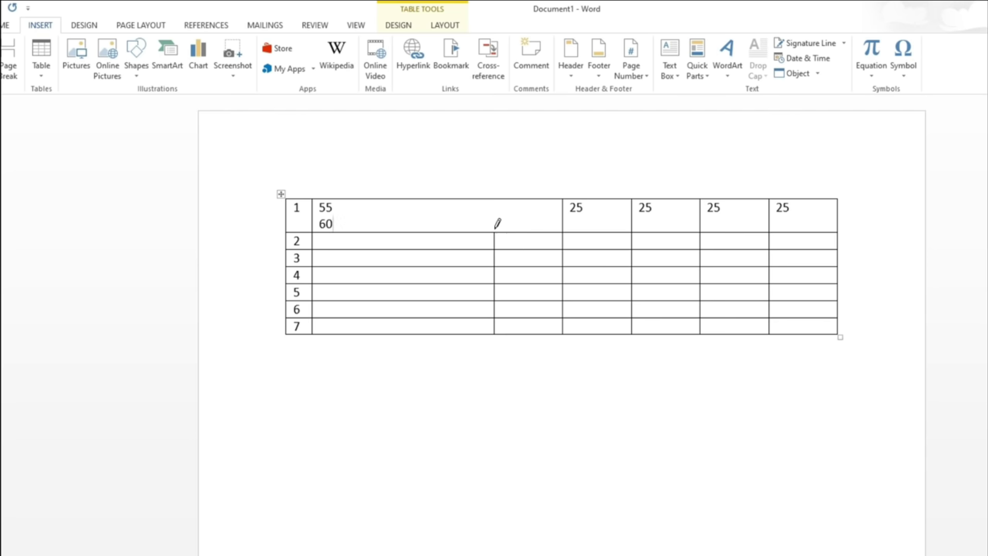
left_click_drag(494, 199, 494, 232)
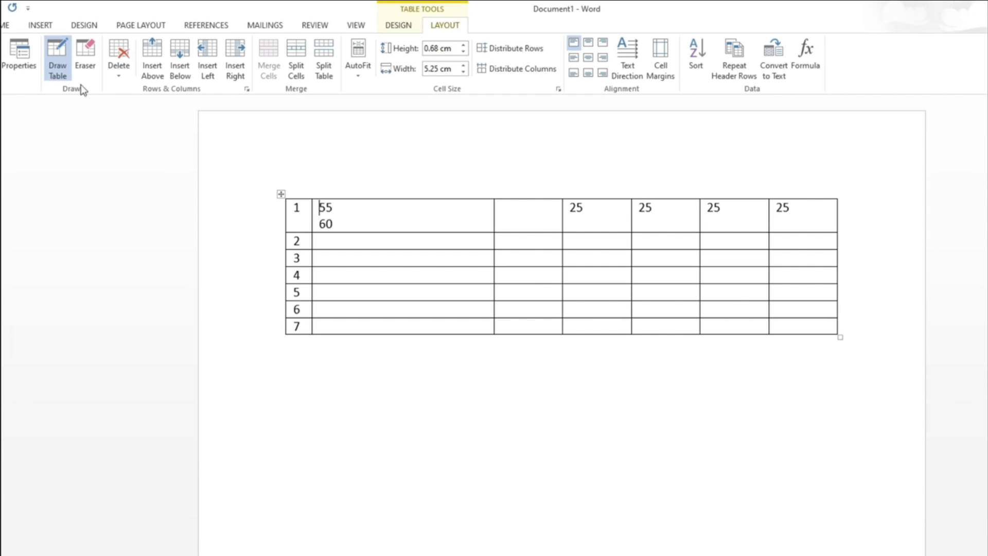
left_click(55, 66)
left_click(465, 230)
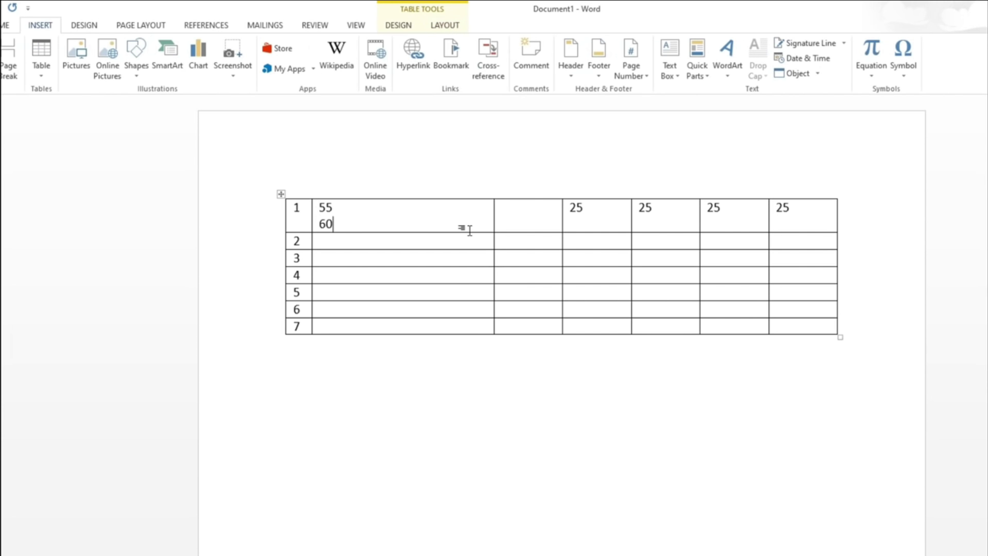